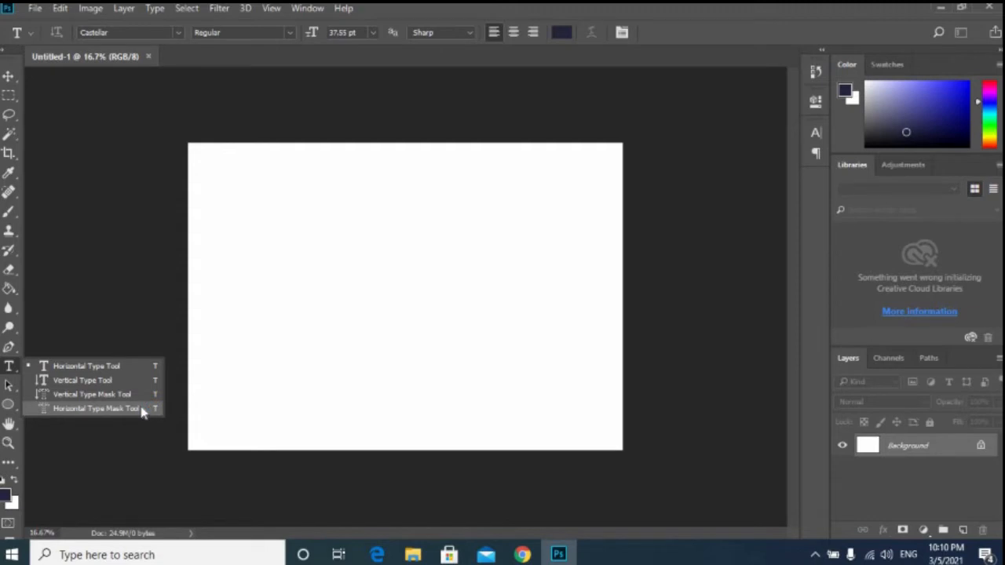
Step: Add the horizontal text "edit with nat (2021)" to the upper part of the blank canvas and commit it
left_click(149, 366)
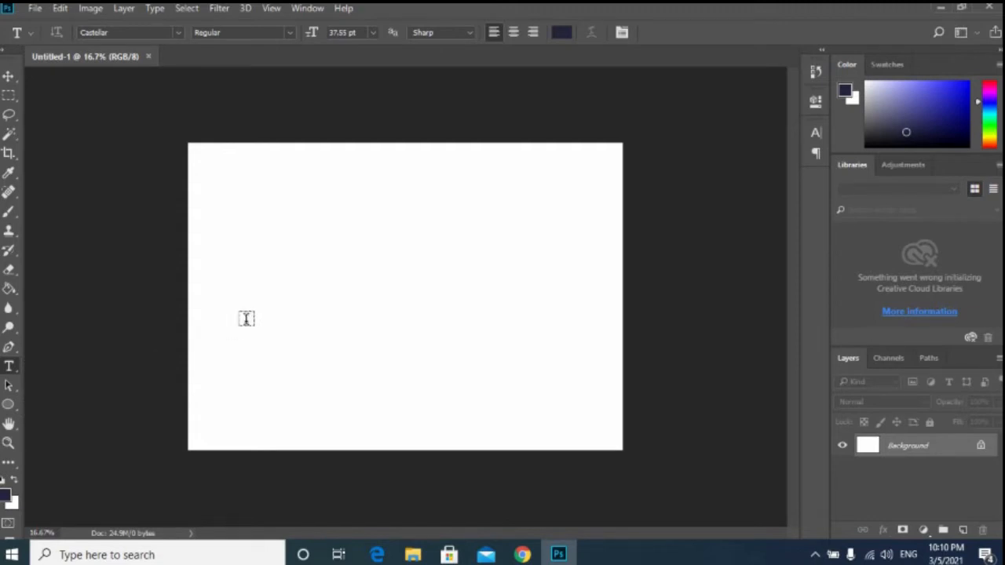
left_click(270, 242)
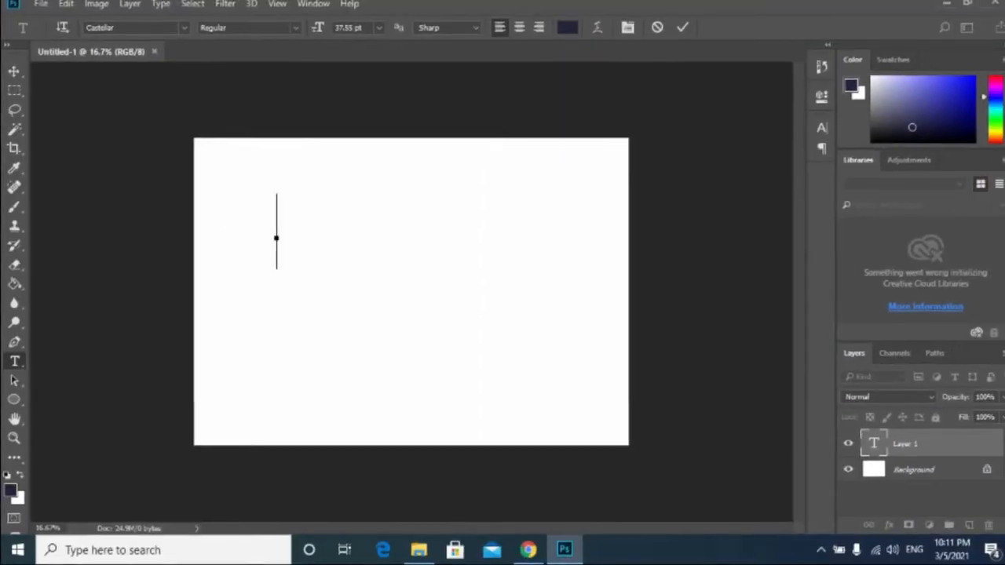
type("L")
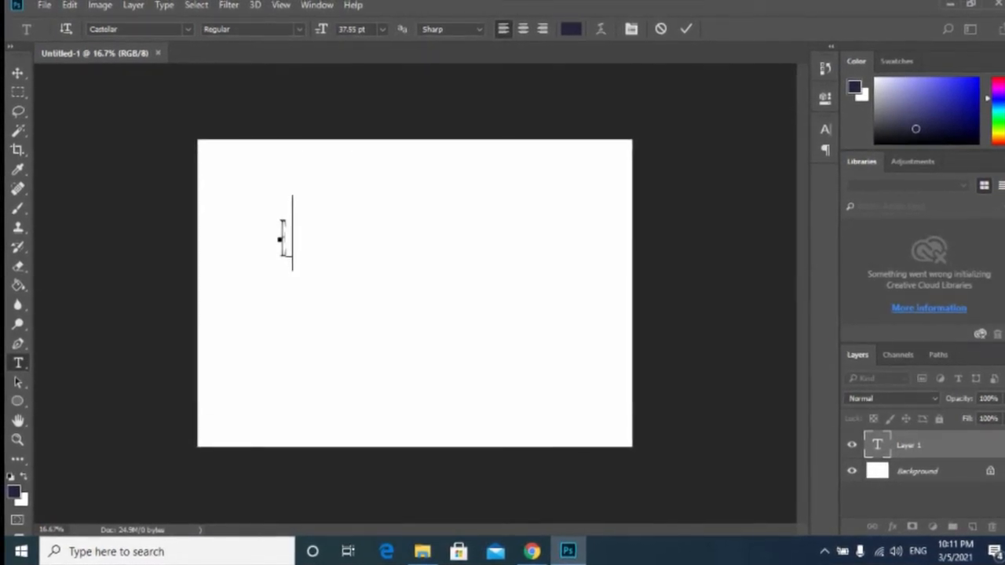
type("O")
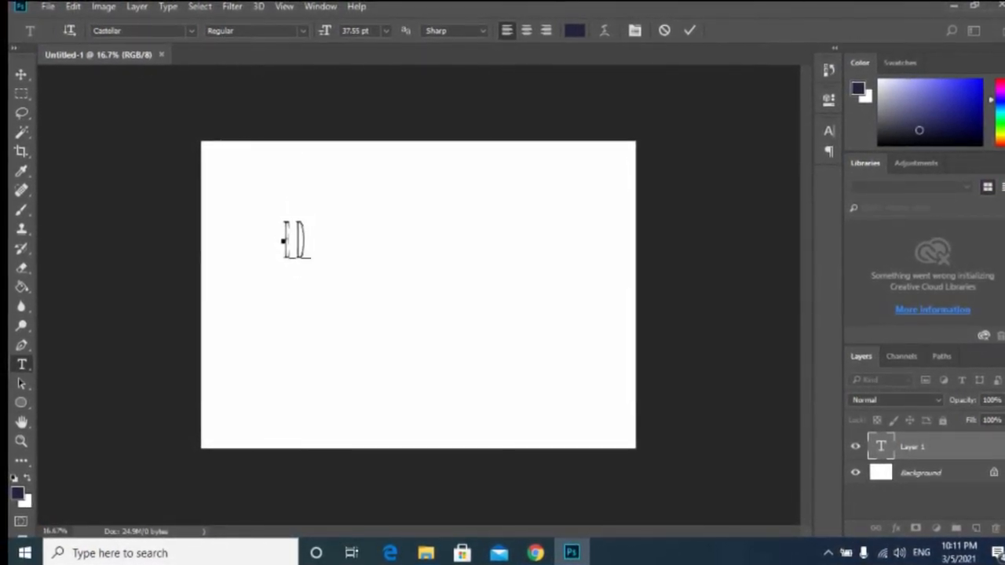
type("IT WITH NAT")
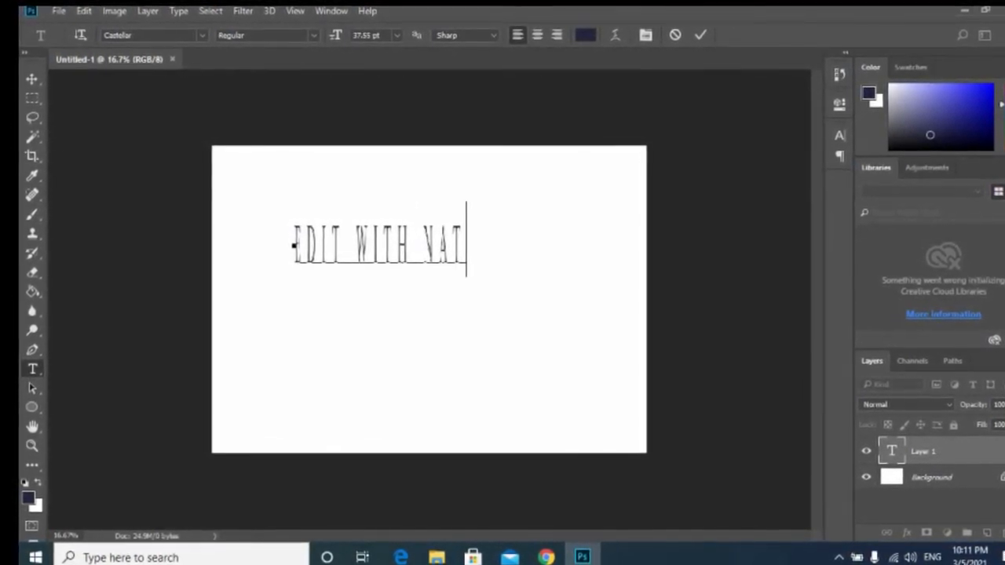
type("I")
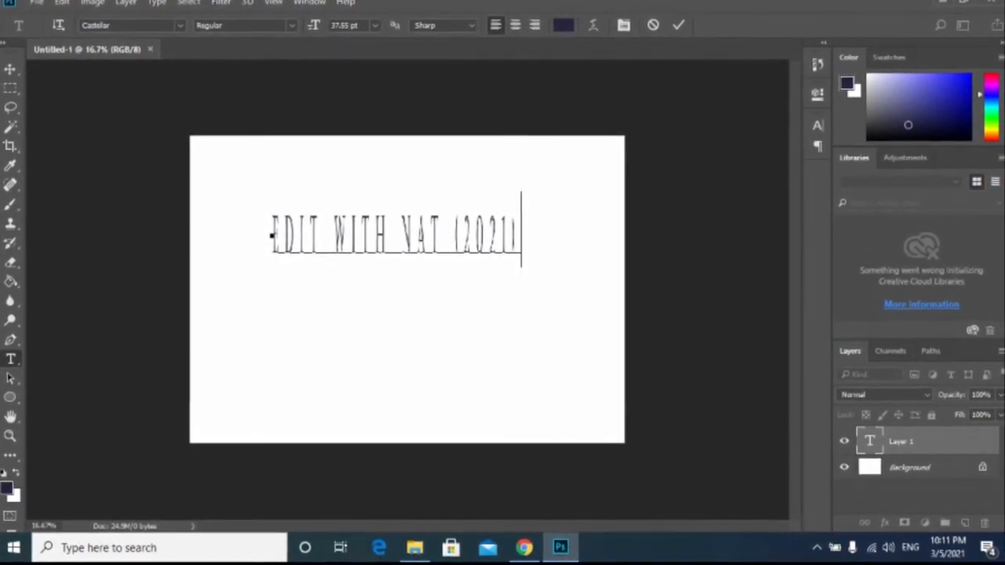
double_click(911, 439)
key("Return")
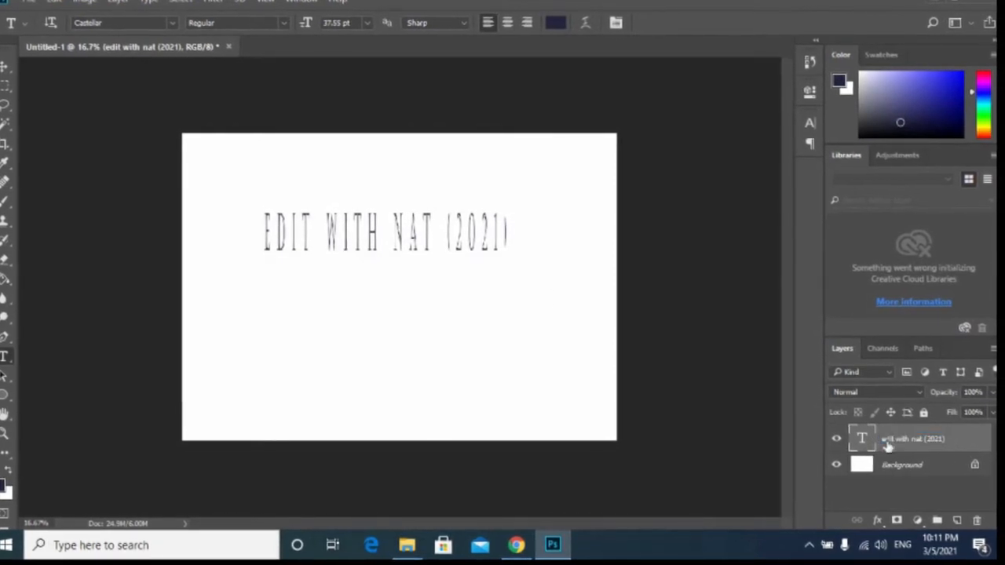
Step: Try to change the font to Bodoni MT with only the text cursor placed in the heading
left_click(346, 224)
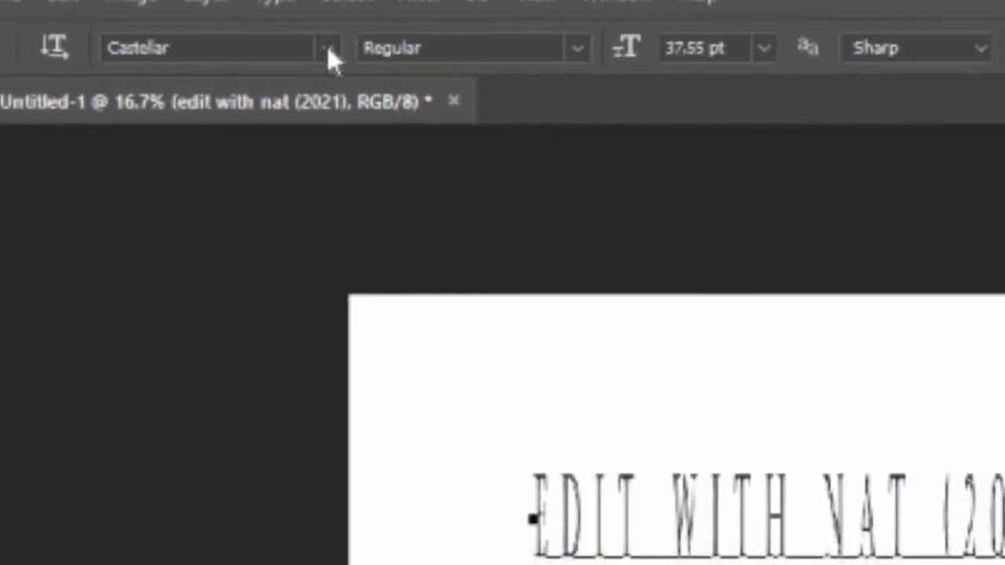
left_click(312, 40)
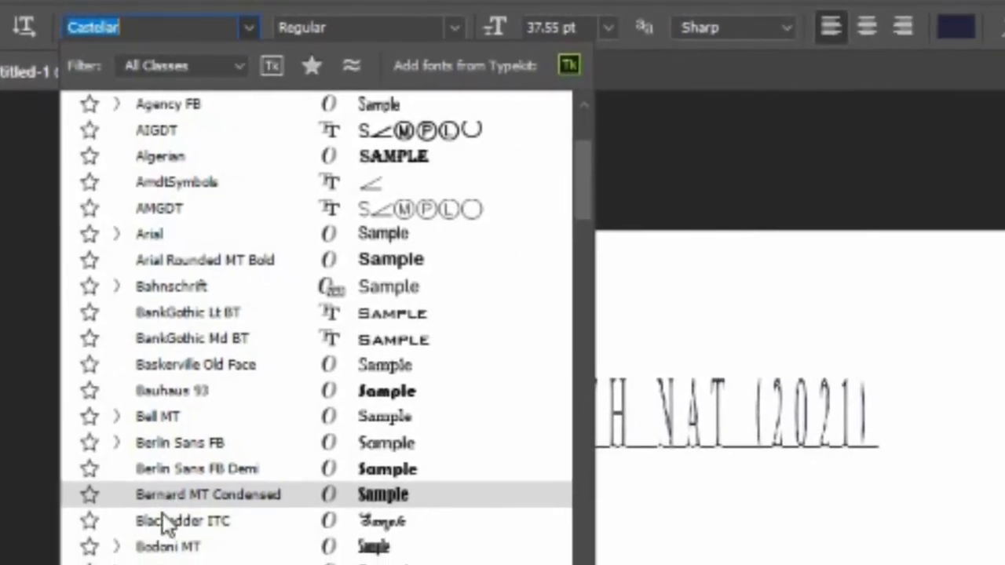
left_click(157, 531)
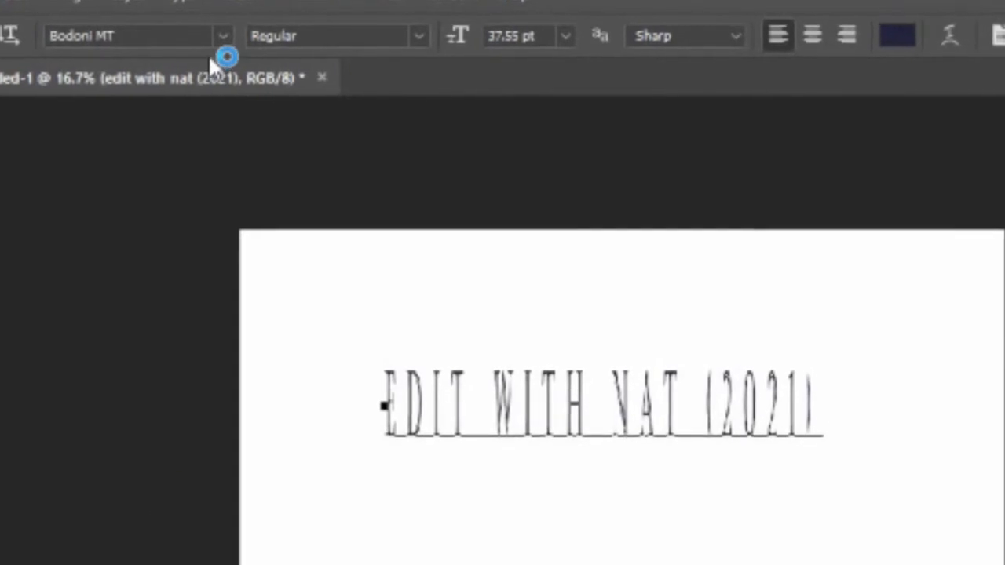
Step: Select the whole text and change its font to Berlin Sans FB
left_click(507, 410)
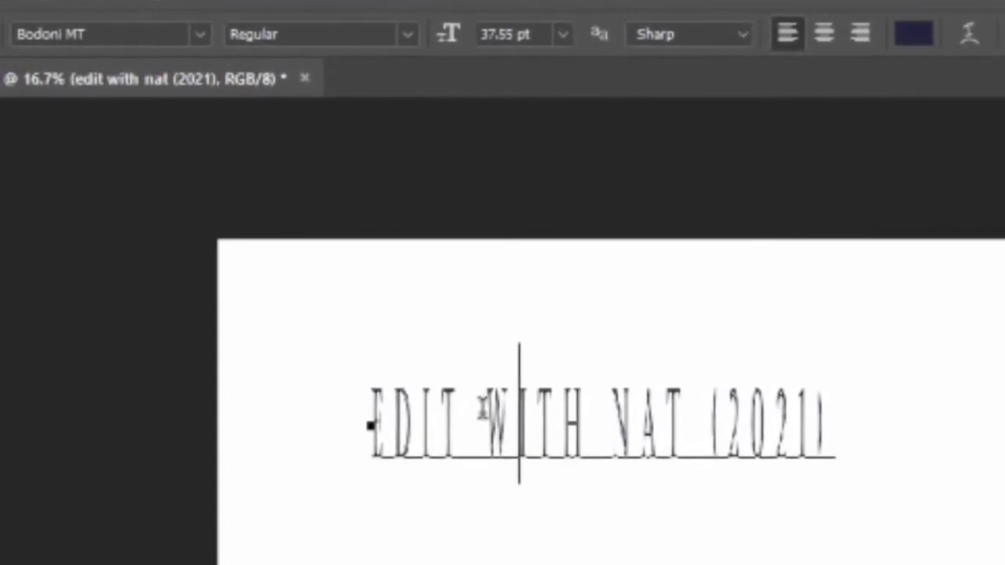
key("ctrl+a")
left_click(196, 37)
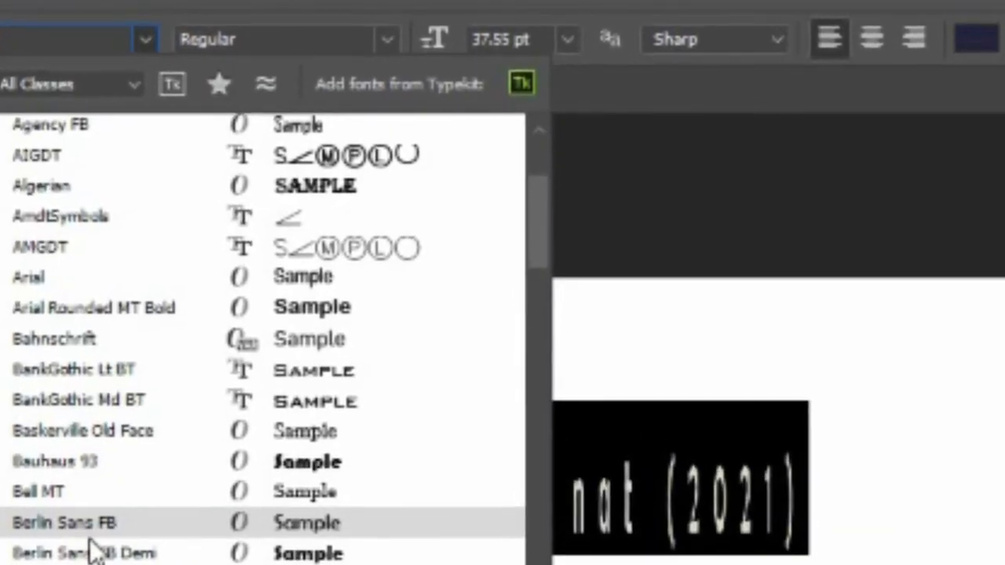
left_click(79, 552)
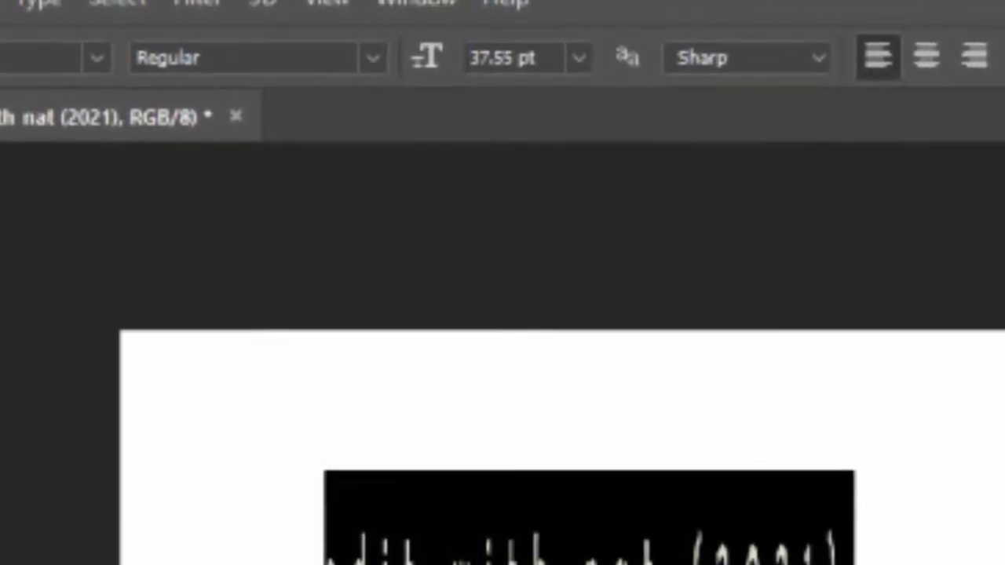
left_click(369, 64)
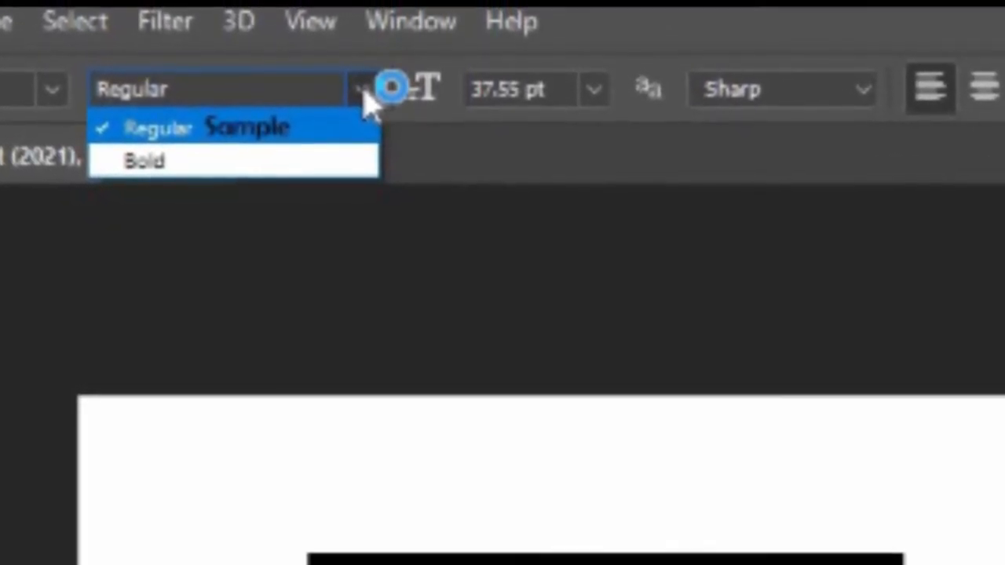
left_click(363, 97)
left_click(362, 97)
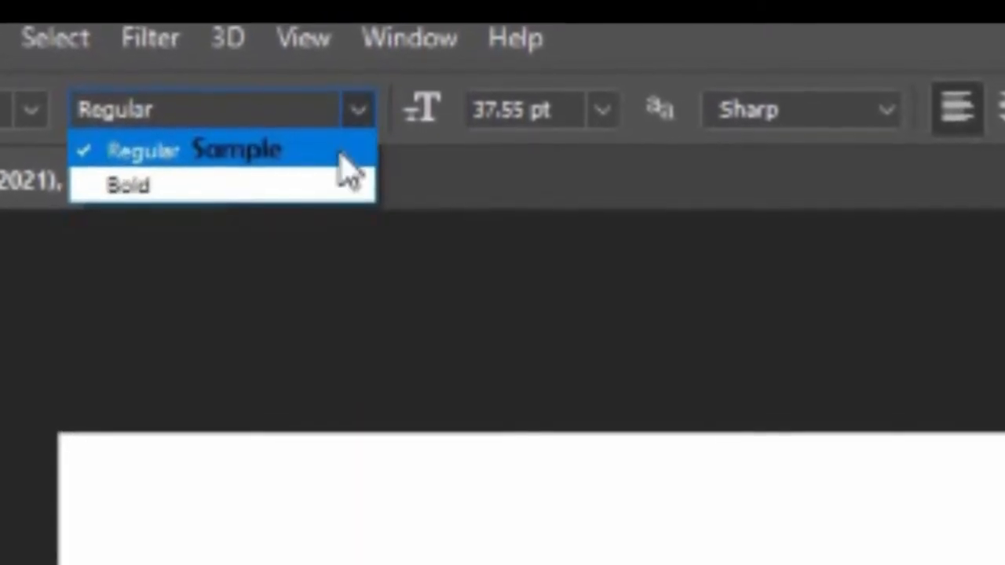
left_click(360, 120)
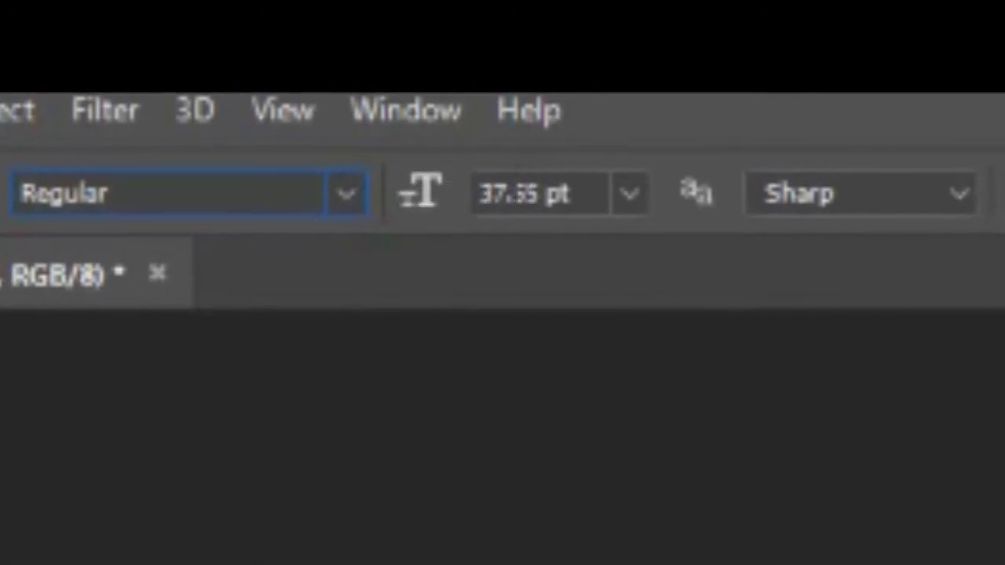
Step: Set the font size of the selected text to 35.55 pt
left_click_drag(416, 218, 390, 228)
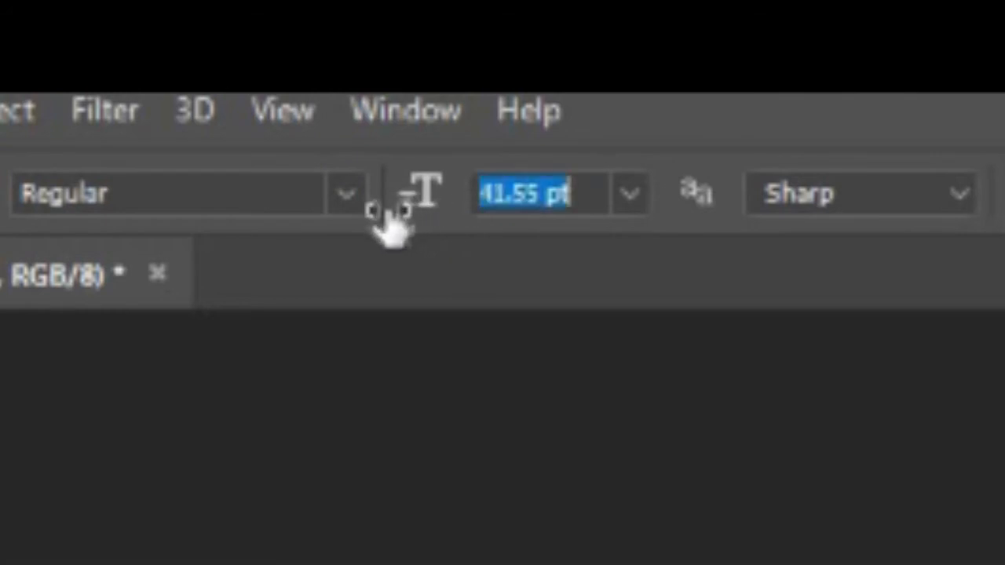
key("Return")
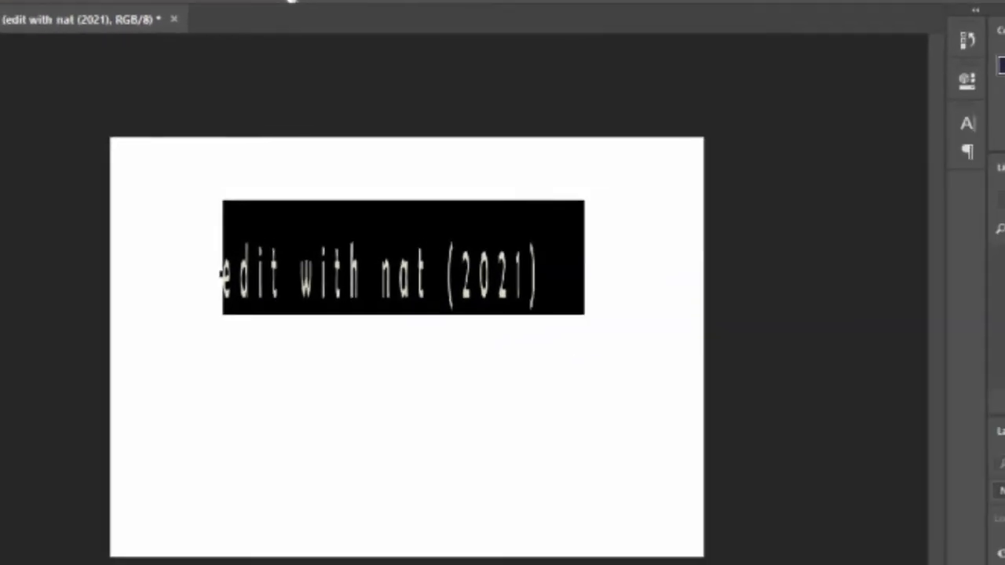
left_click_drag(321, 36, 312, 35)
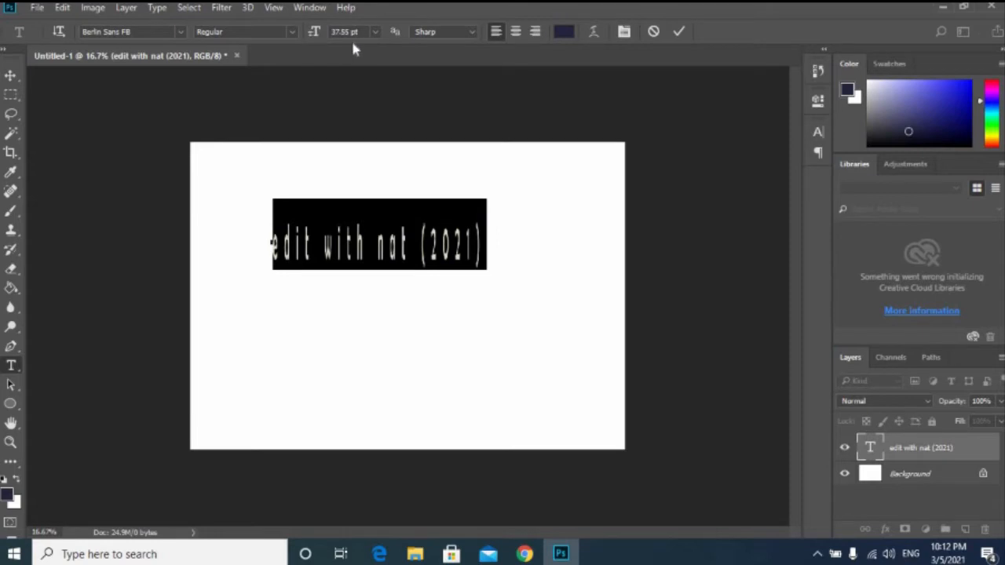
left_click_drag(321, 36, 315, 36)
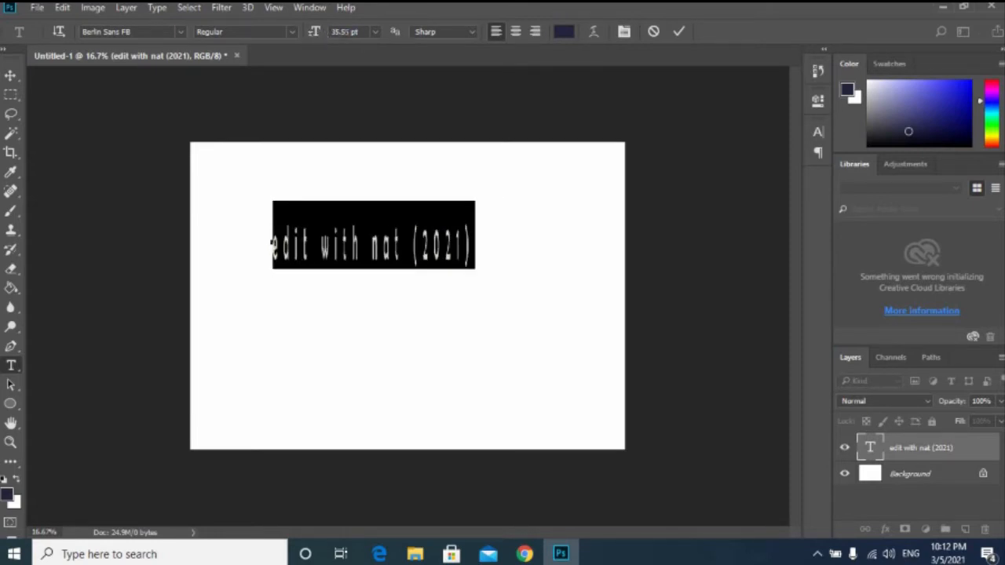
Step: Try center alignment on the text and return it to left alignment
left_click(516, 33)
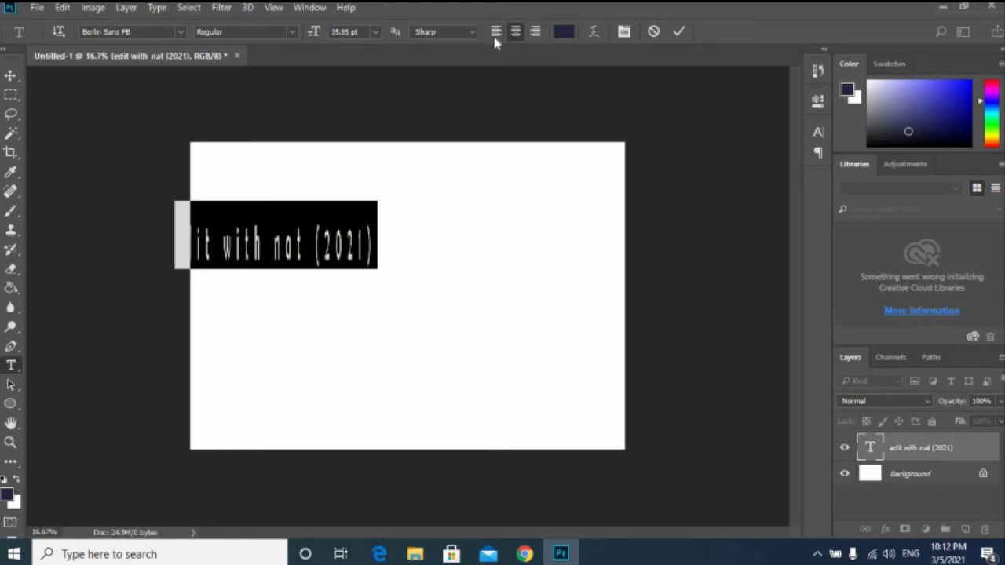
left_click(494, 36)
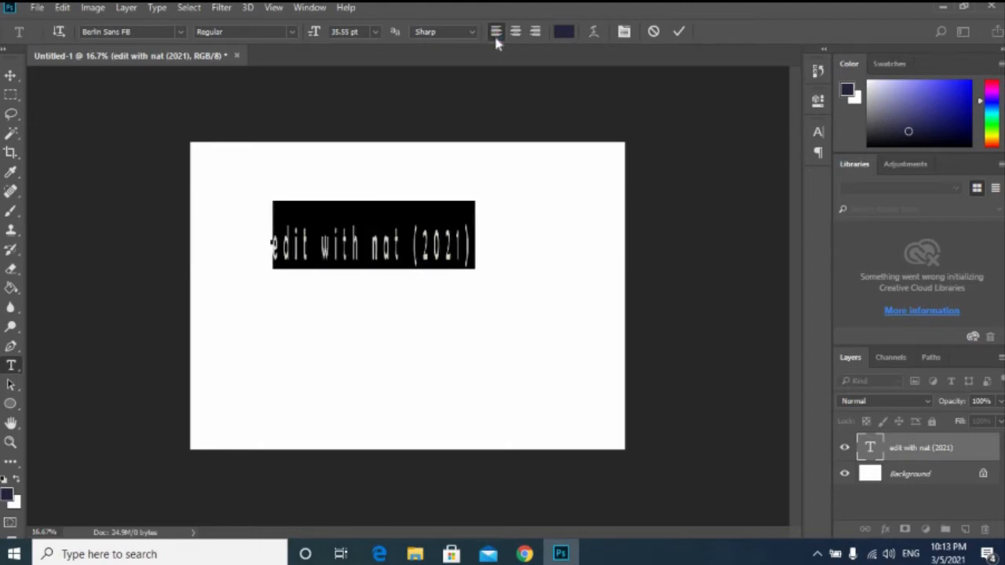
Step: Display the detailed character formatting settings for the selected text
left_click(624, 32)
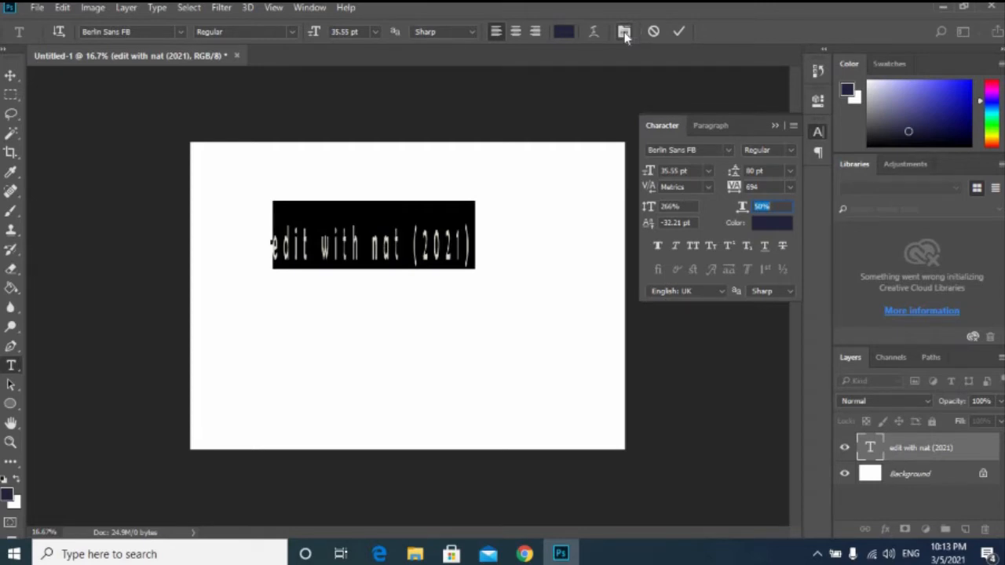
left_click(309, 9)
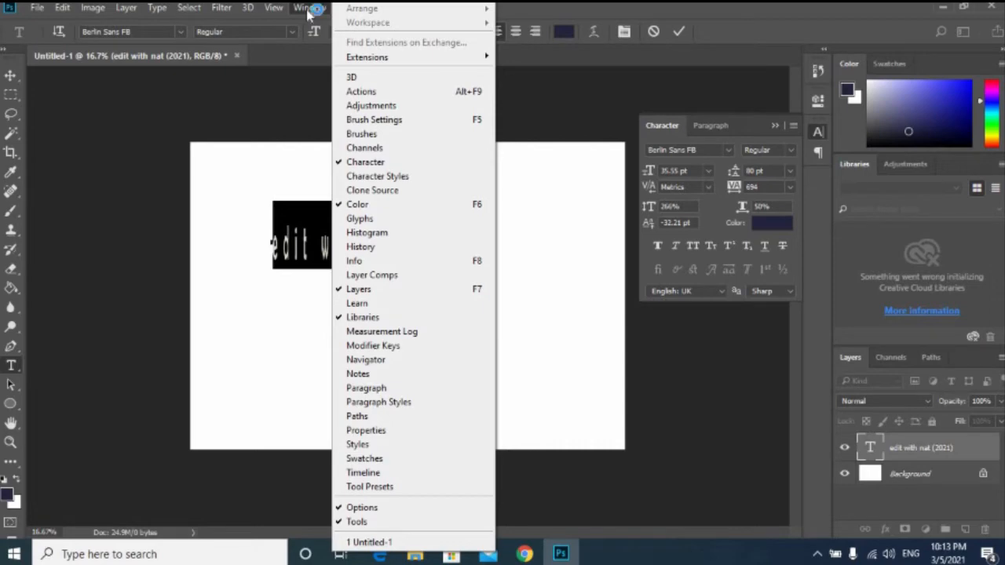
left_click(309, 9)
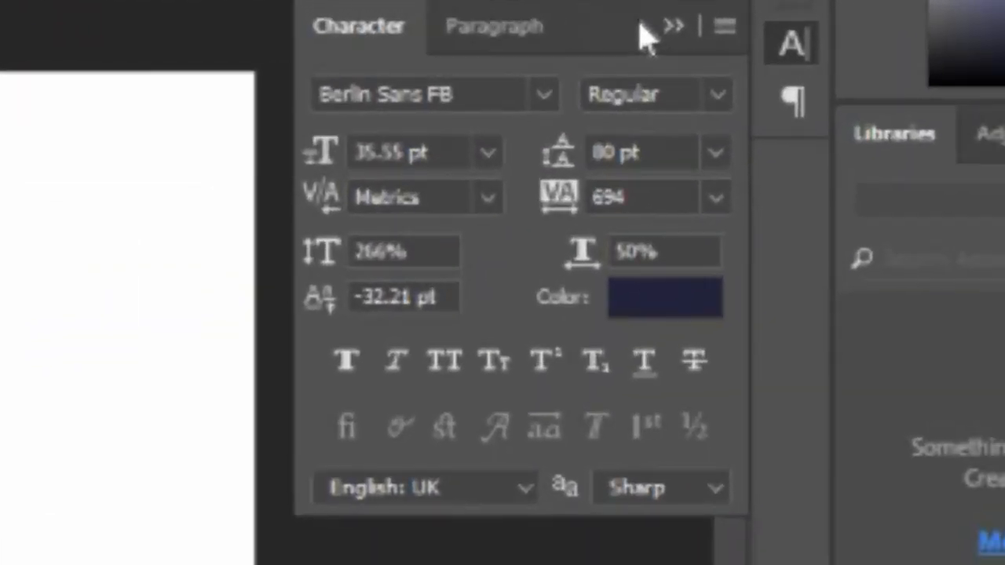
left_click(772, 124)
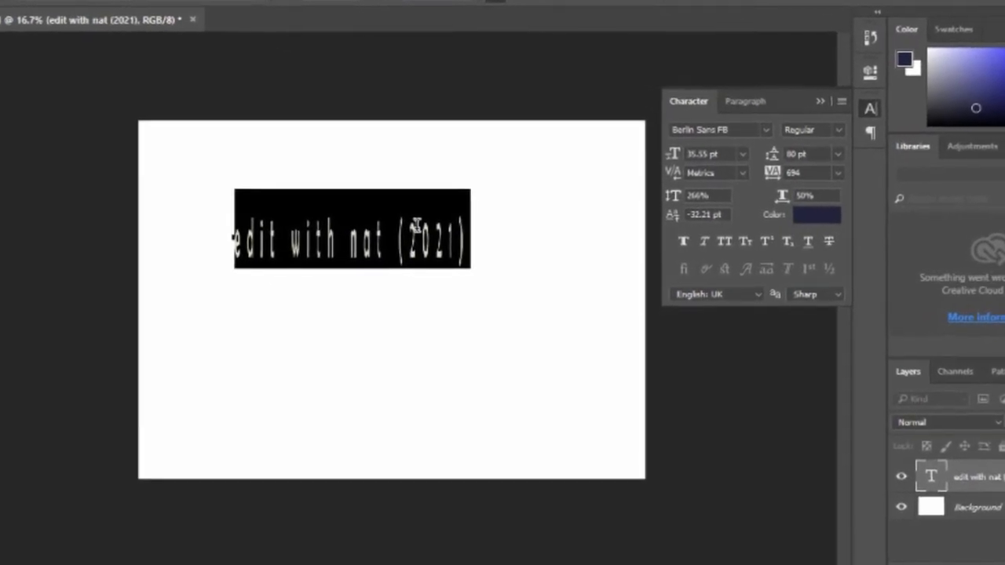
Step: Enlarge the text directly on the canvas from its lower-left corner to a font size of 48.47 pt
key("ctrl")
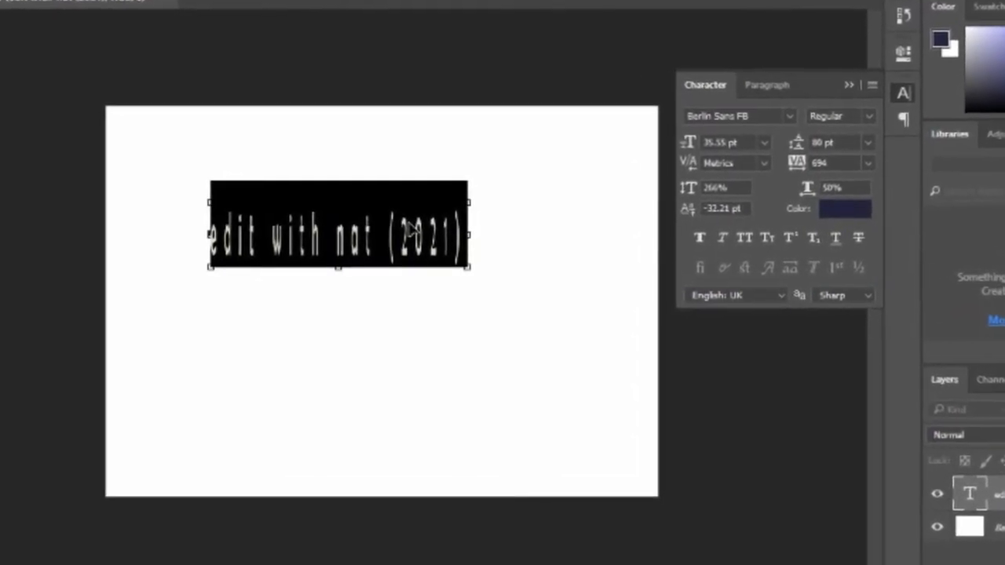
key("ctrl+t")
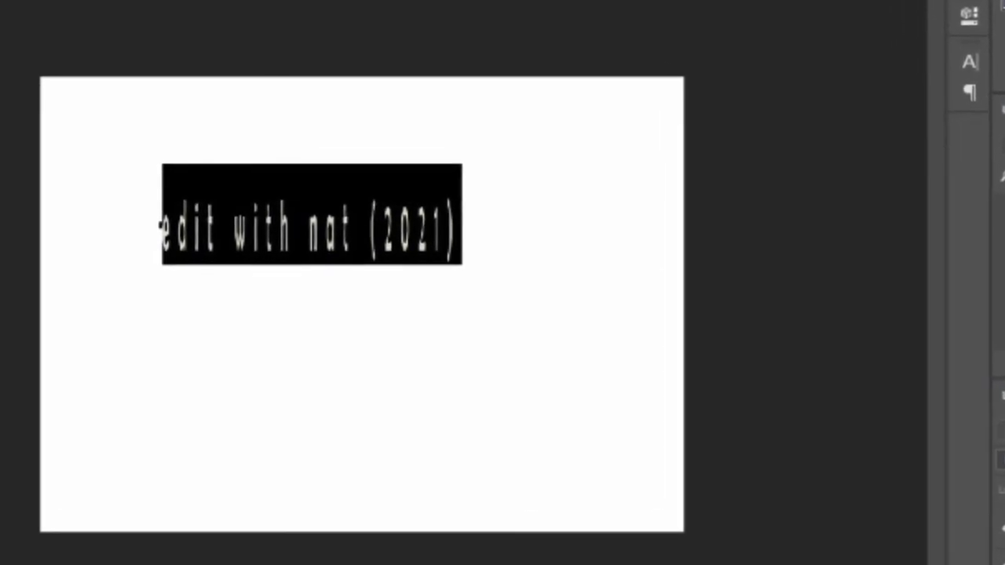
key("ctrl+t")
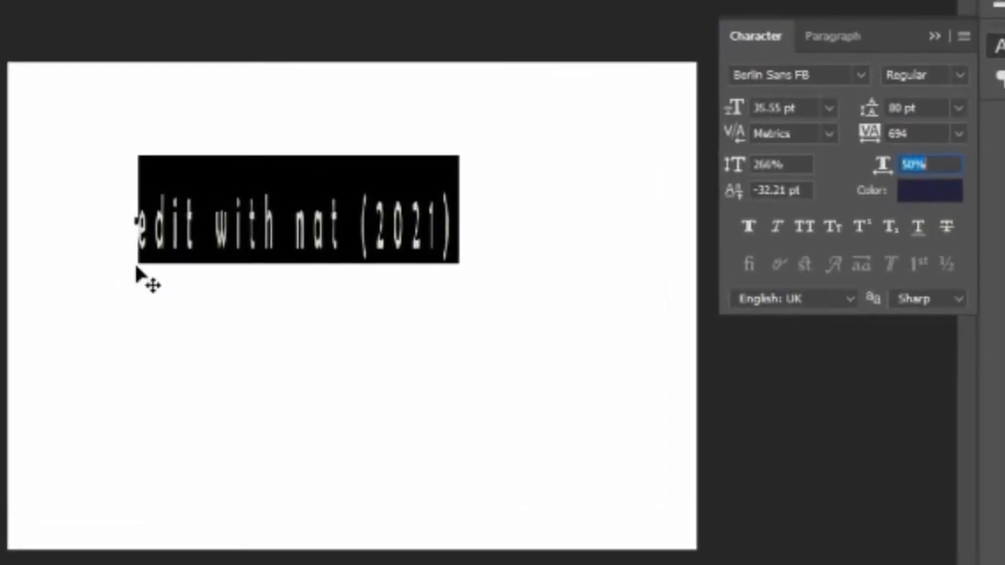
key("ctrl")
left_click_drag(138, 263, 80, 283)
mouse_move(79, 284)
left_mouse_down()
mouse_move(40, 316)
mouse_move(100, 273)
mouse_move(65, 292)
left_mouse_up()
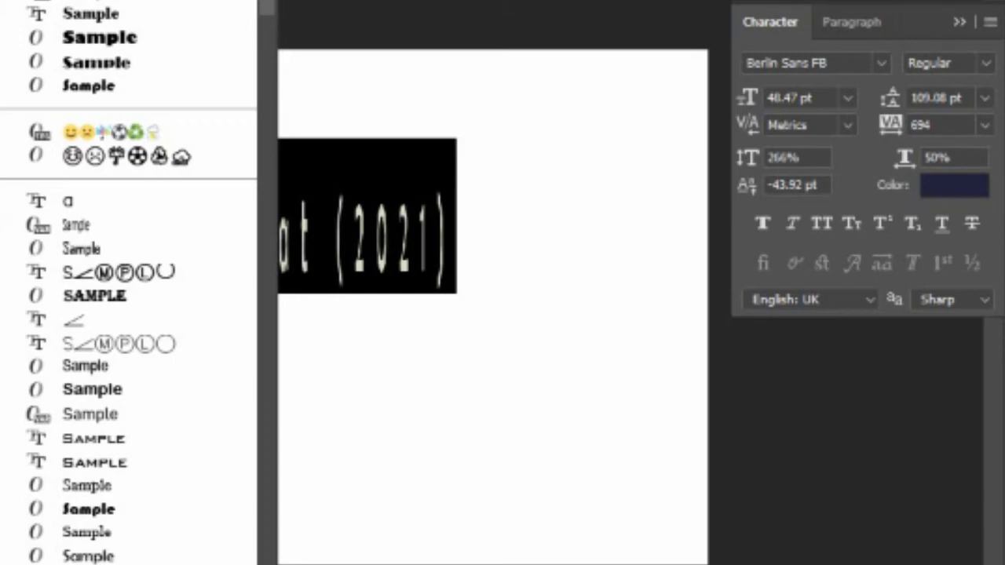
Step: Preview successive fonts on the selected text and set its font to BankGothic Md BT Medium
key("Escape")
key("Return")
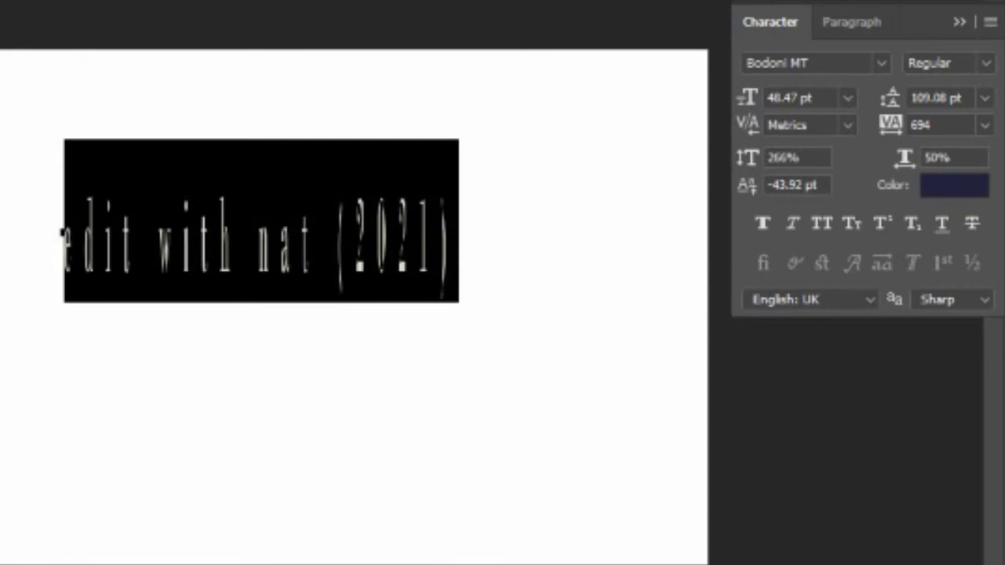
key("Up")
key("Up")
key("Up")
key("Down")
key("Down")
key("Down")
key("Down")
key("Down")
key("Down")
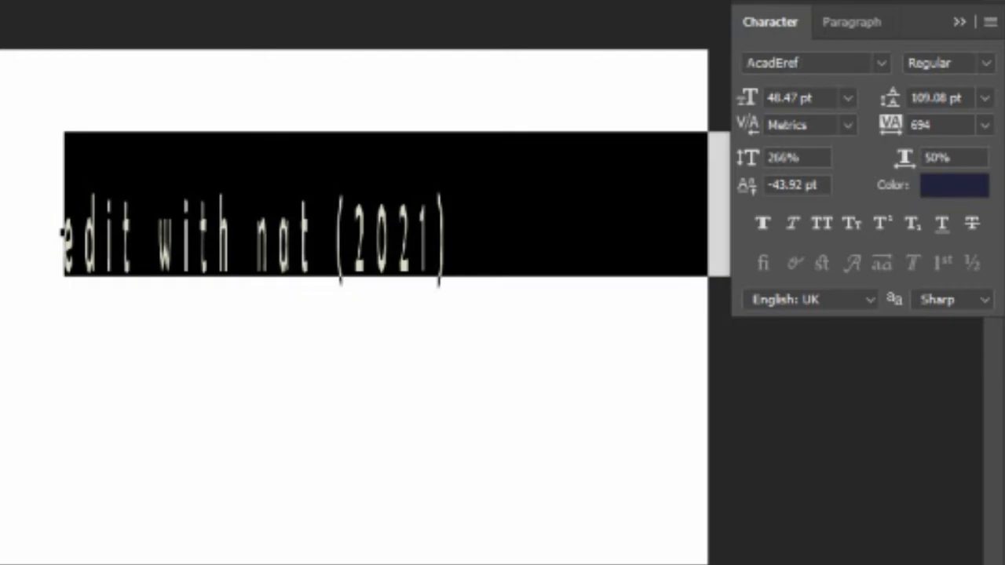
key("Down")
key("Down")
key("Down")
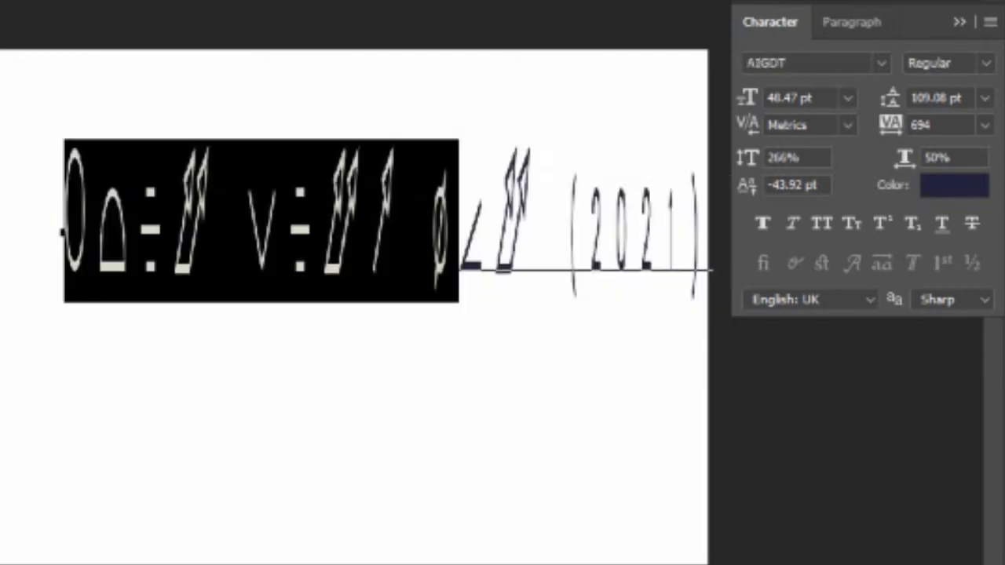
key("Down")
key("Down")
key("Down")
key("Down")
key("Down")
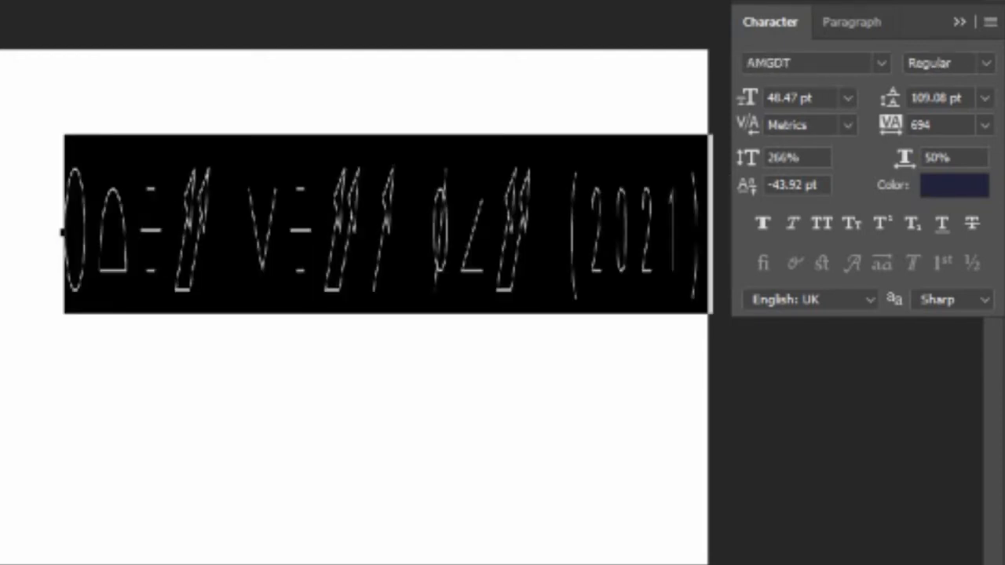
key("Down")
key("Down")
key("Down")
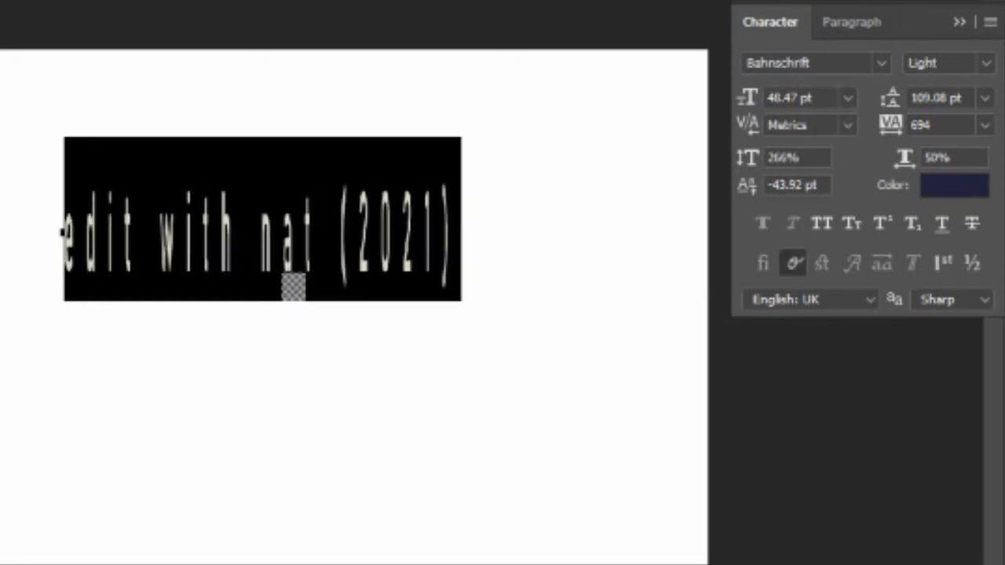
key("Down")
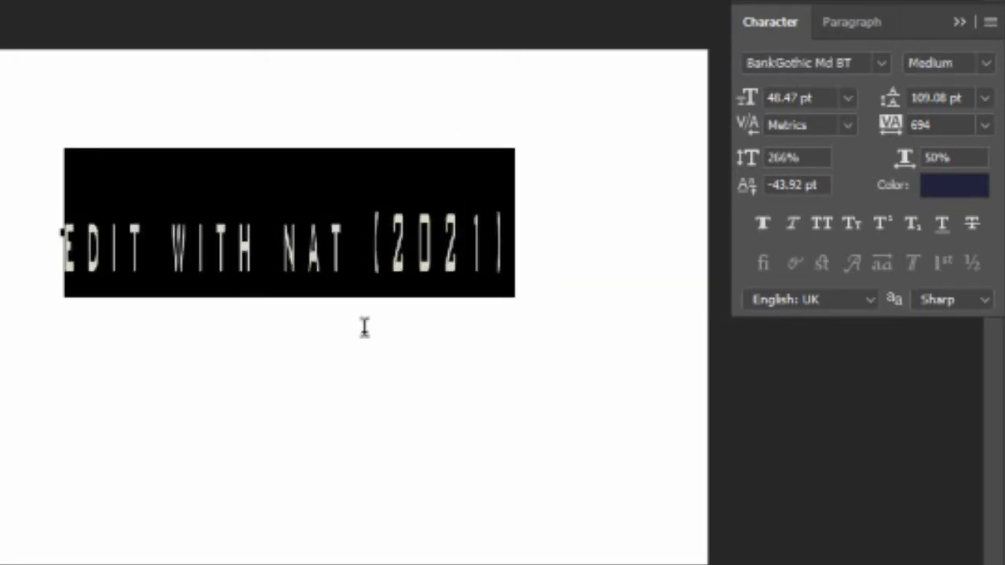
left_click(444, 267)
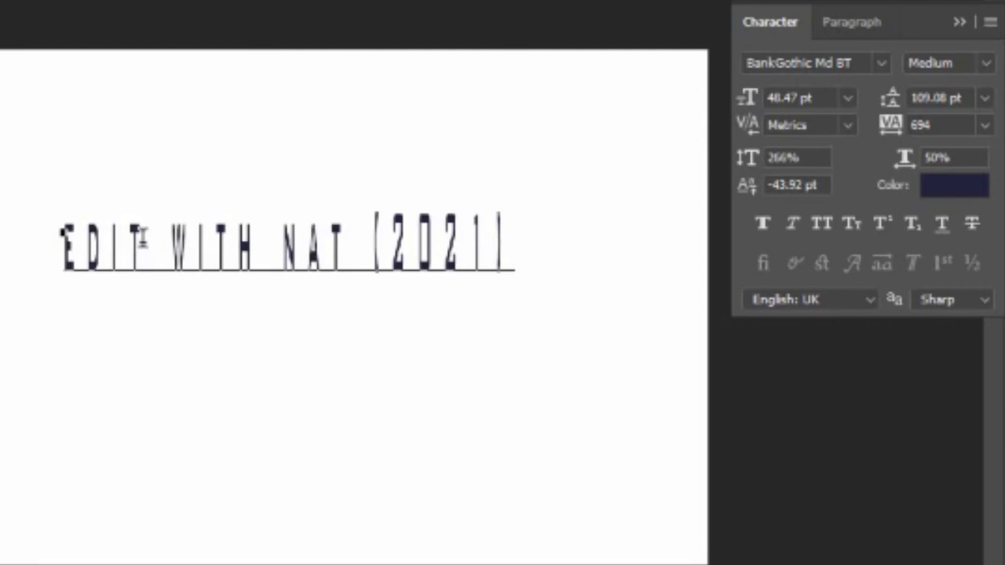
Step: Recolor only the word "EDIT" to dark red-brown #3c2424
left_click_drag(135, 243, 55, 250)
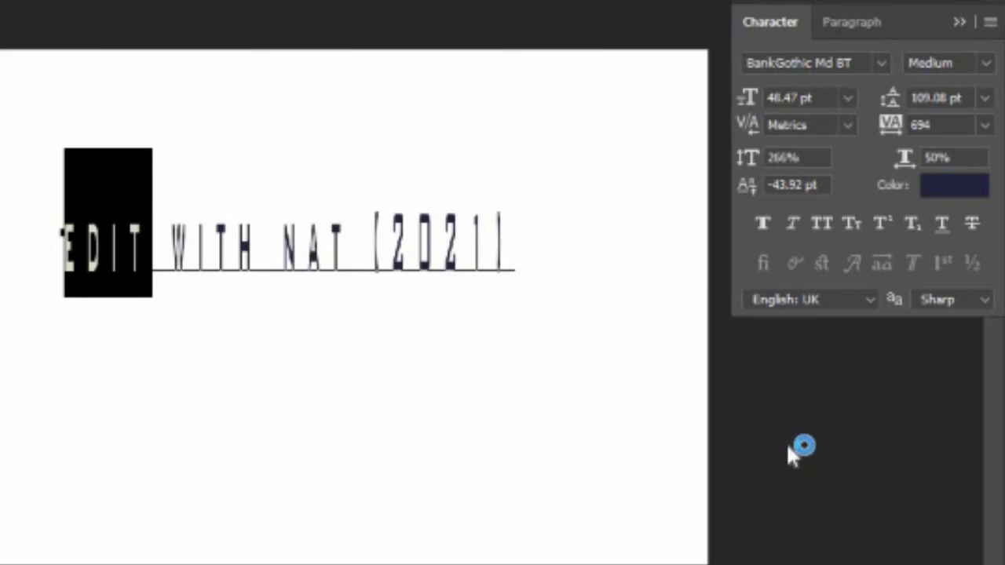
left_click(967, 194)
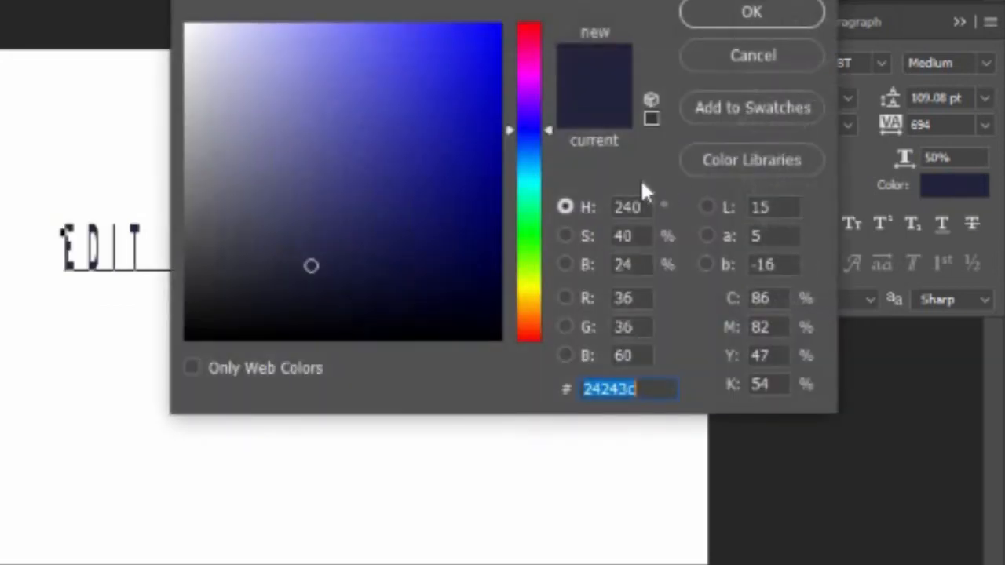
left_click(529, 24)
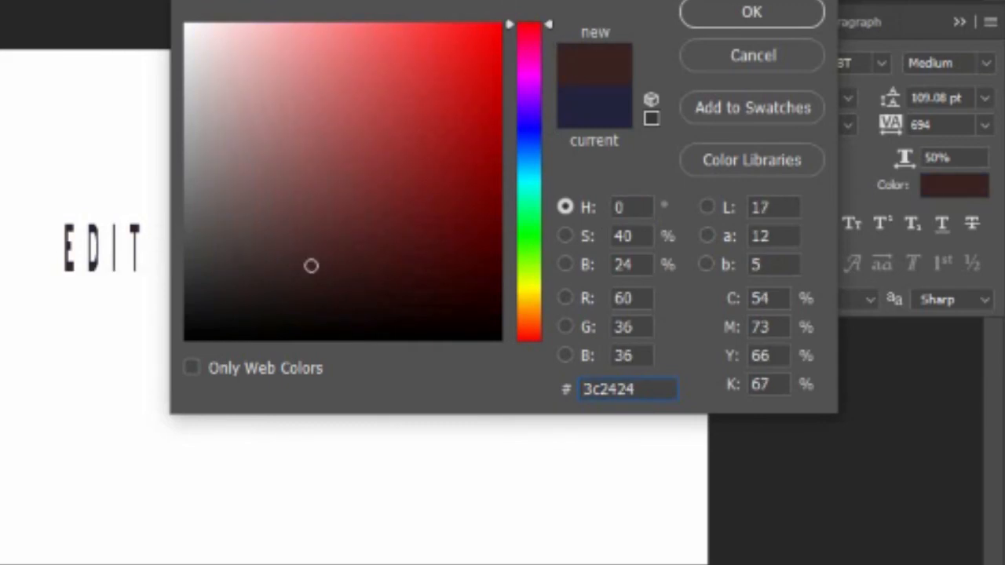
left_click_drag(494, 1, 750, 0)
key("Return")
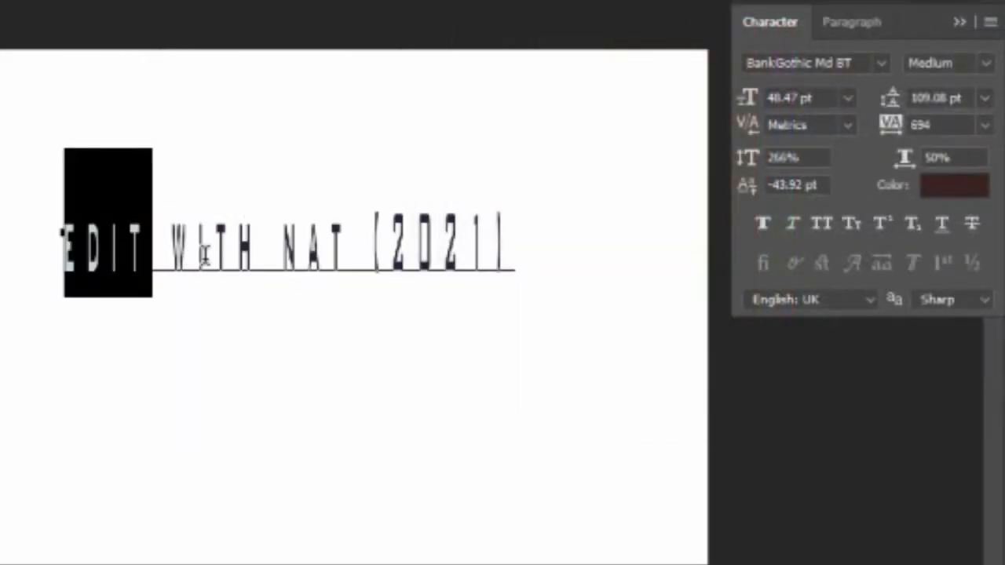
Step: Set the color of only the word "EDIT" to pure red, #ff0000
left_click(163, 259)
left_click_drag(140, 255, 44, 233)
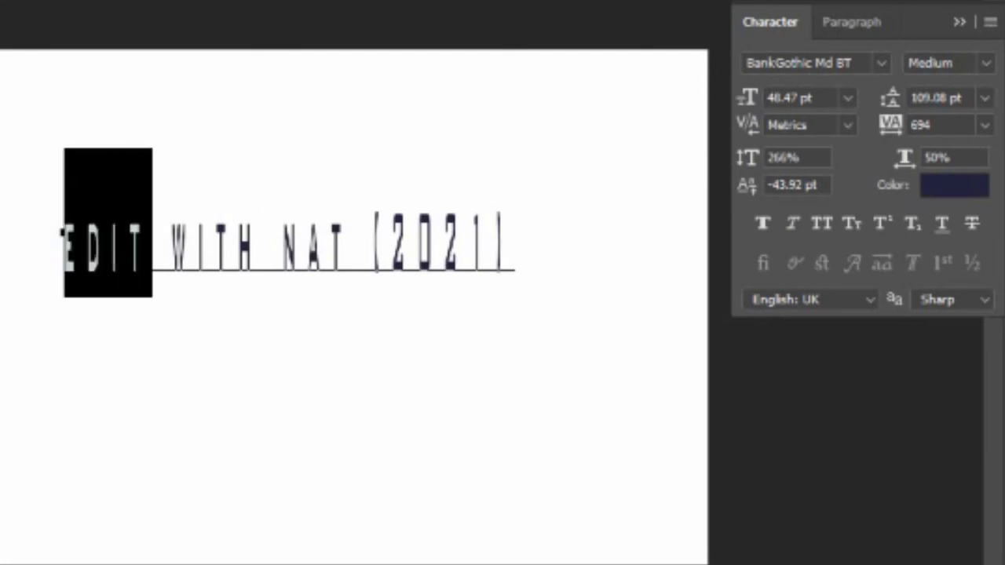
left_click(945, 188)
left_click_drag(707, 126, 1001, 28)
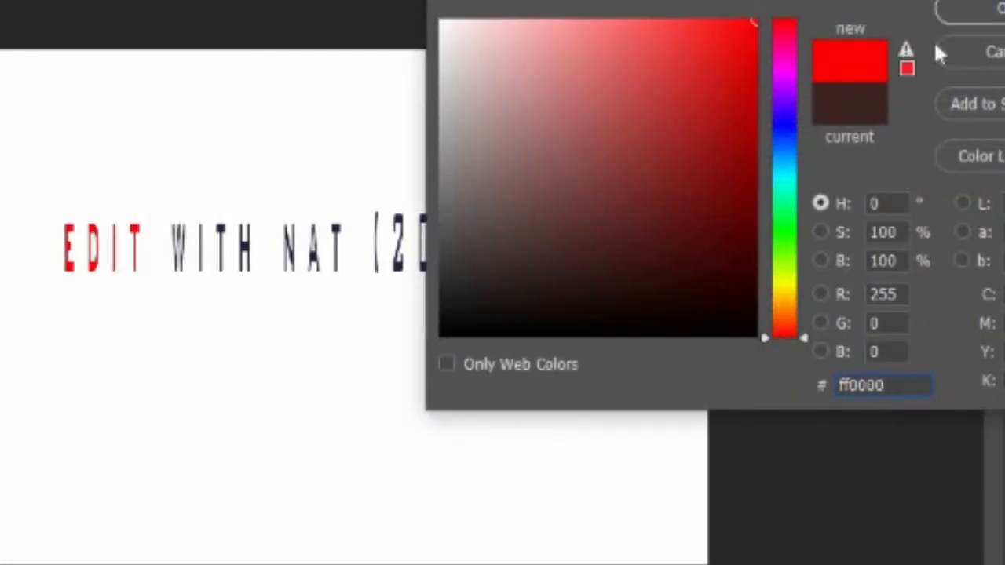
left_click(952, 12)
left_click(409, 232)
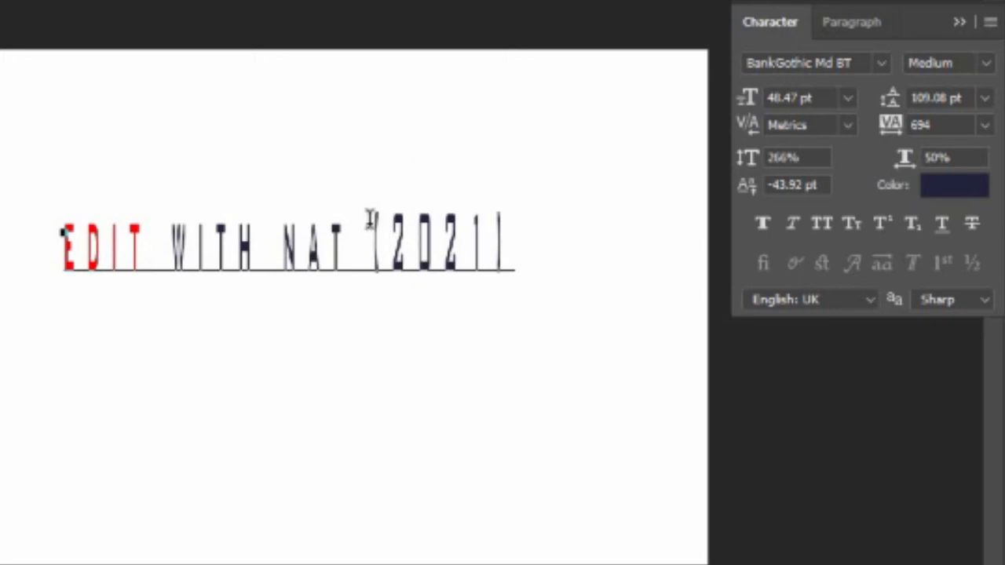
Step: Select the entire text line and increase its tracking to 1074
double_click(369, 245)
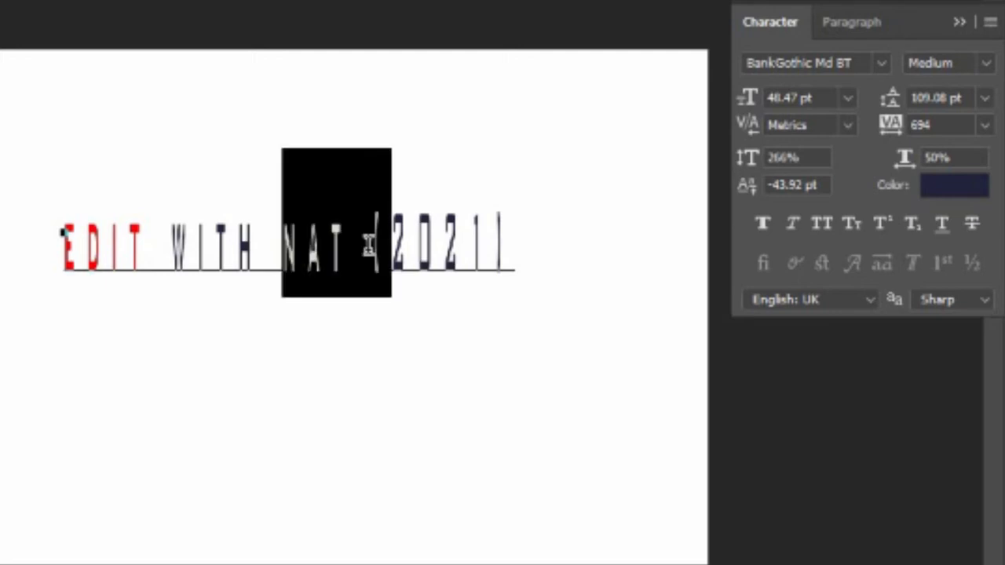
left_click(369, 245)
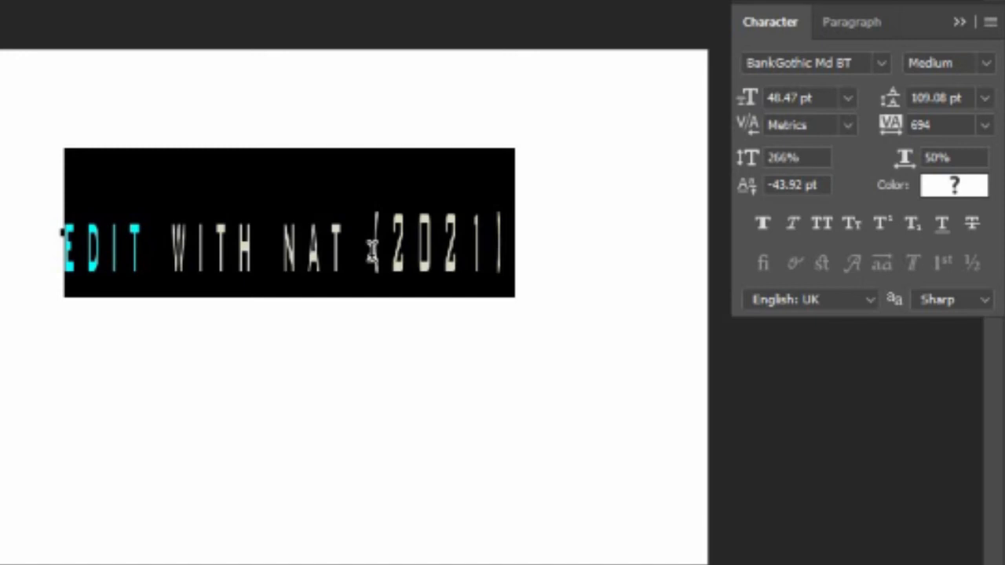
mouse_move(891, 129)
left_mouse_down()
mouse_move(919, 128)
mouse_move(899, 128)
left_mouse_up()
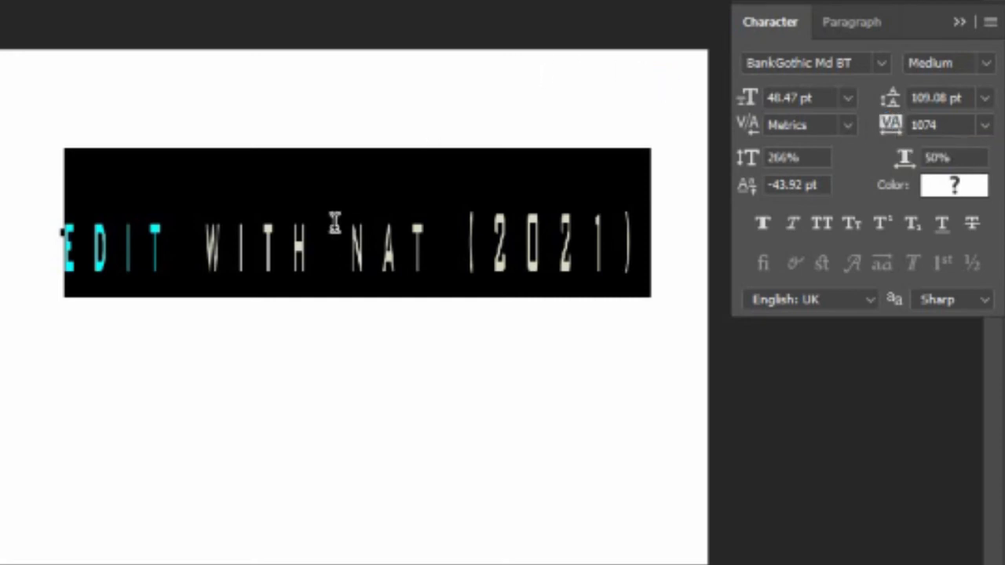
Step: Set the kerning to 500 at the gap between "EDIT" and "WITH"
left_click(174, 249)
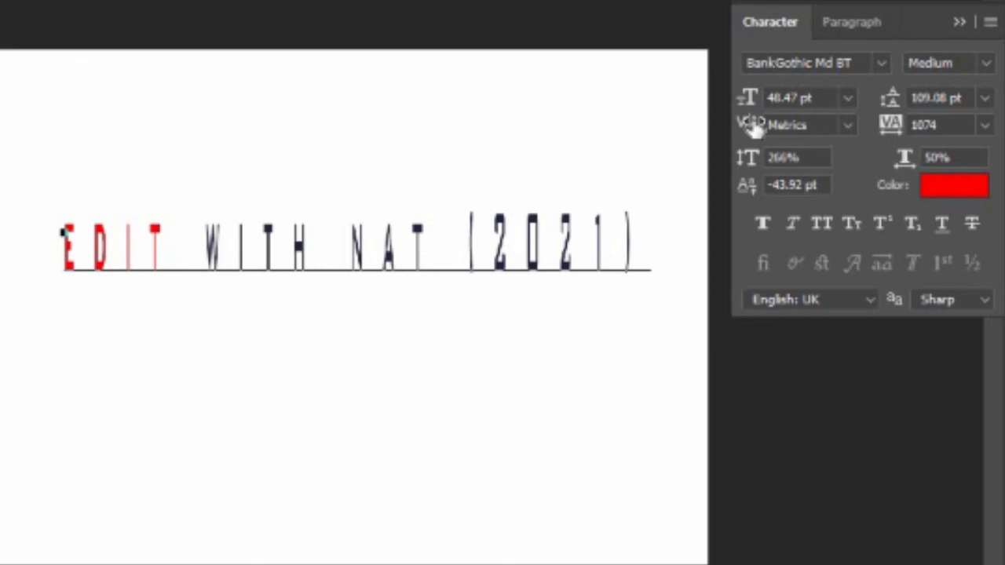
left_click_drag(763, 126, 824, 124)
key("Return")
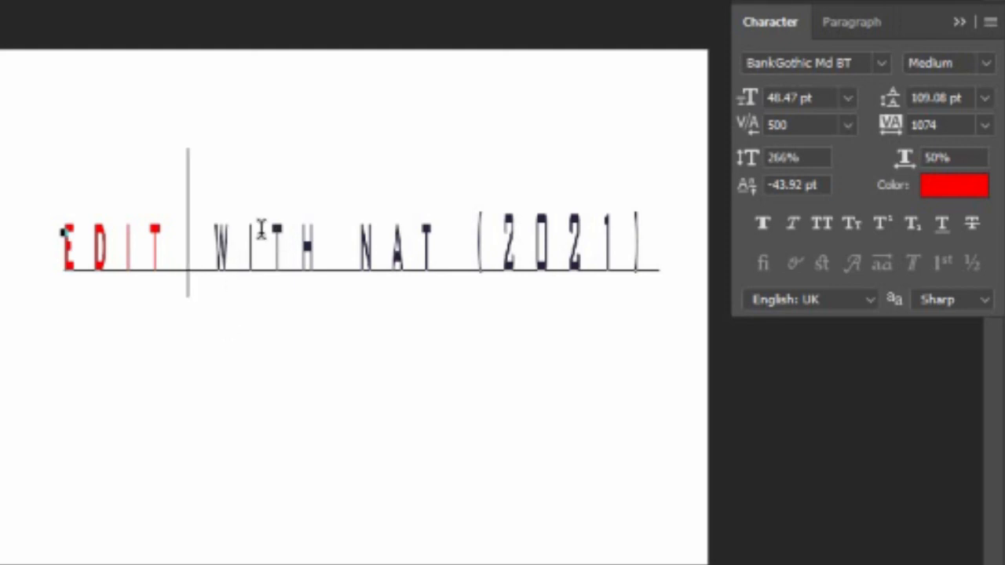
Step: Scale all characters of the text line to 371% vertically and 40% horizontally
triple_click(269, 226)
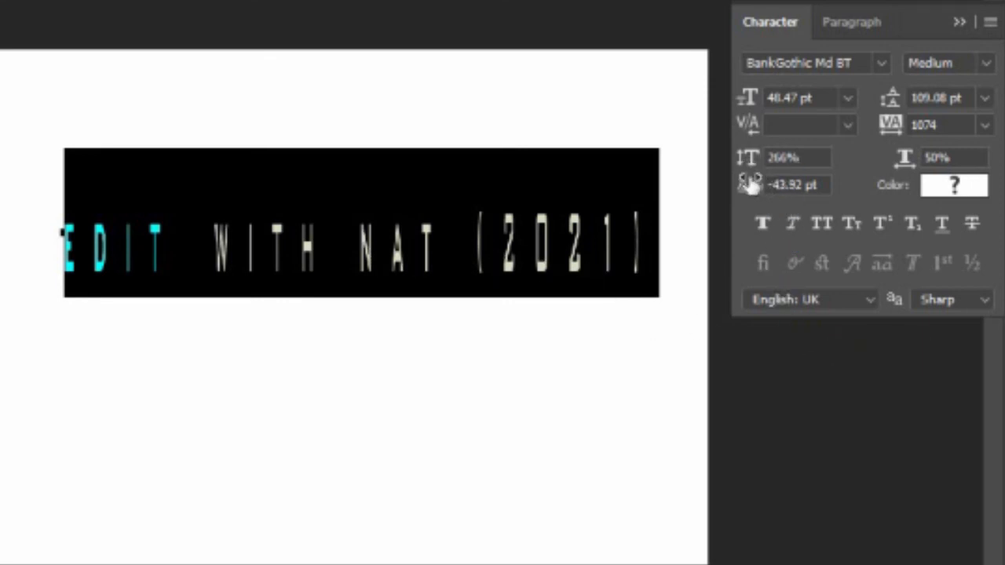
left_click_drag(753, 165, 913, 163)
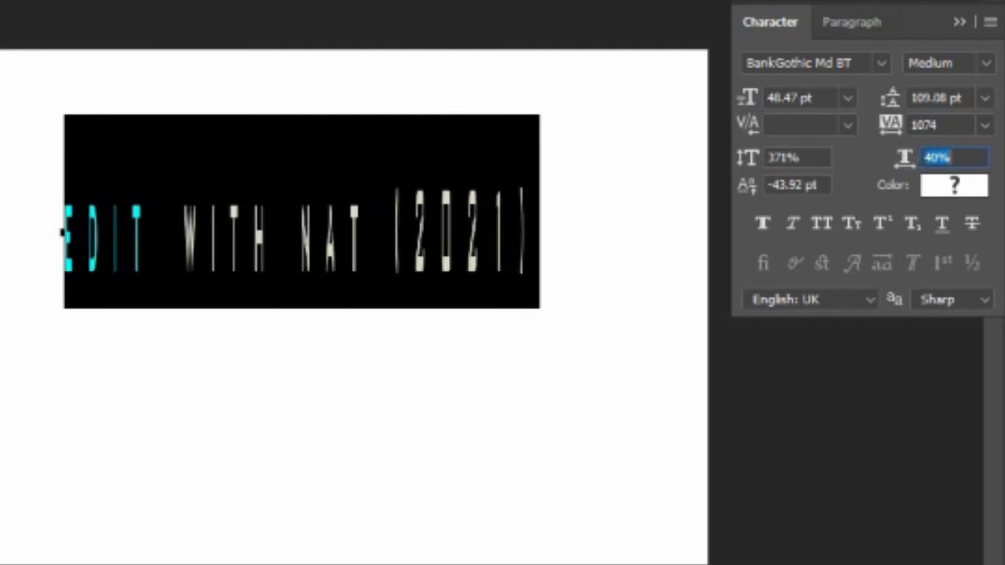